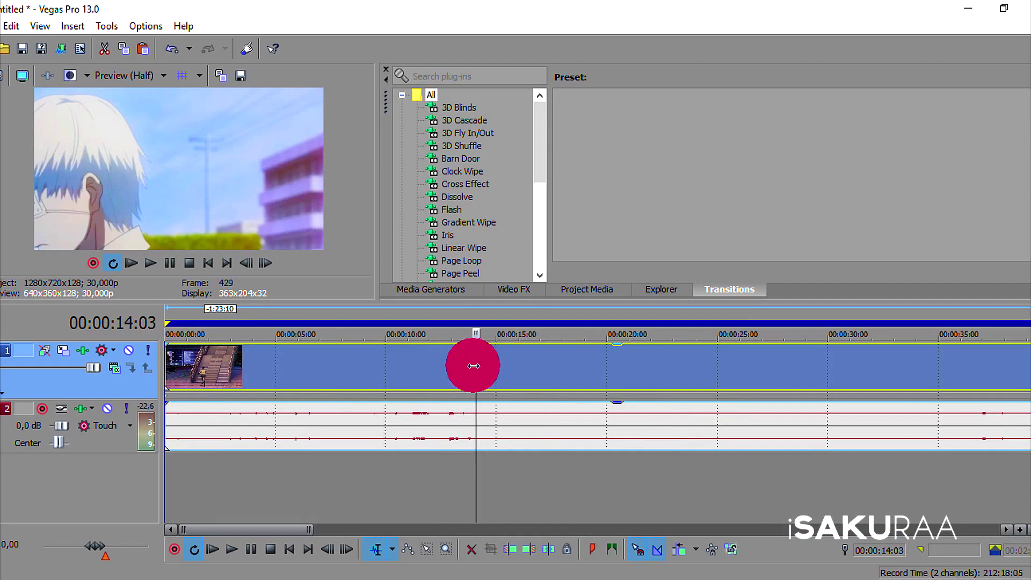
Split the clip at 00:00:13:04 and move the second part away, leaving a gap of about 3 seconds between them
key(s)
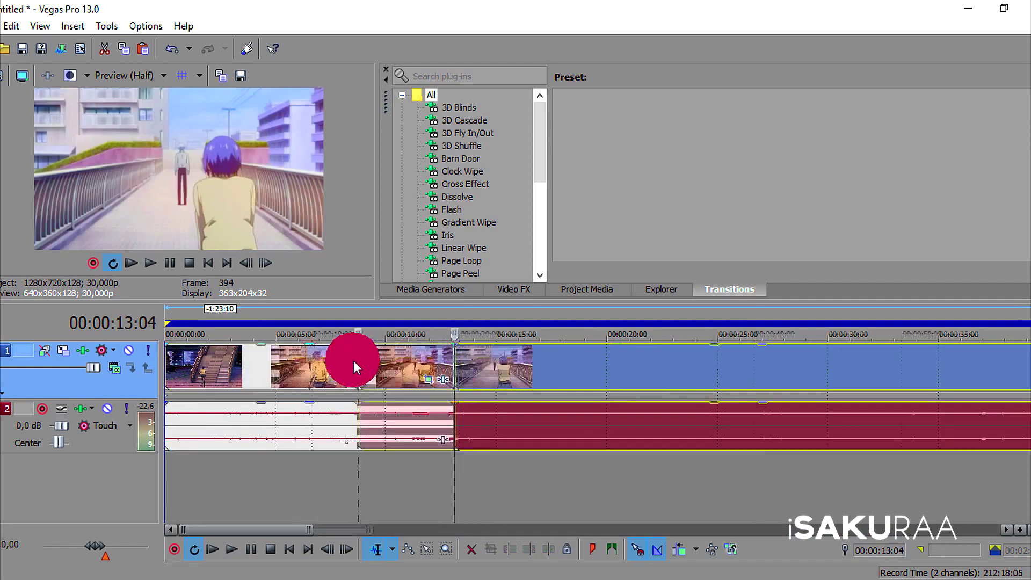
scroll(350, 362, down, 2)
click(197, 369)
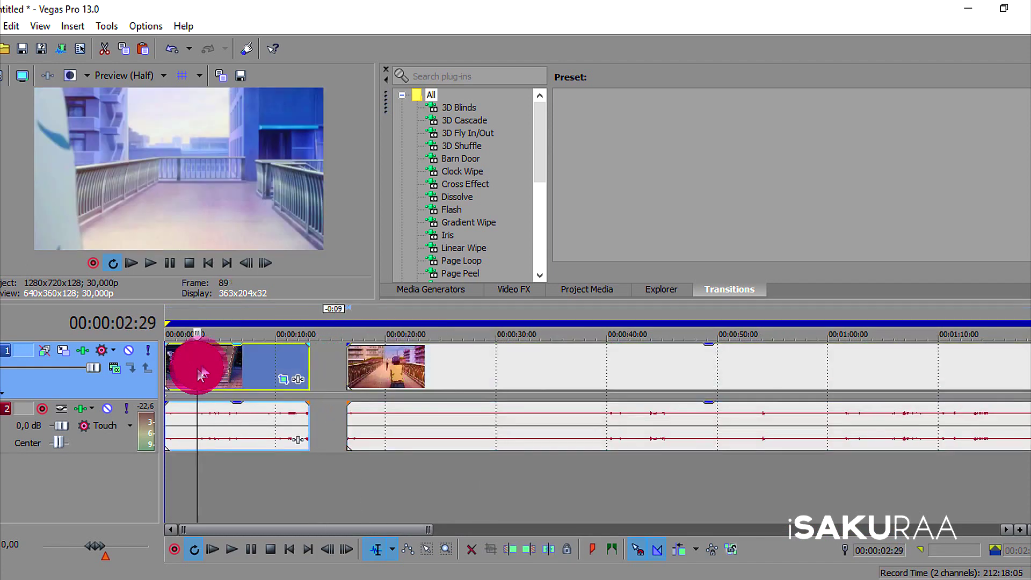
click(204, 369)
drag(204, 370, 150, 353)
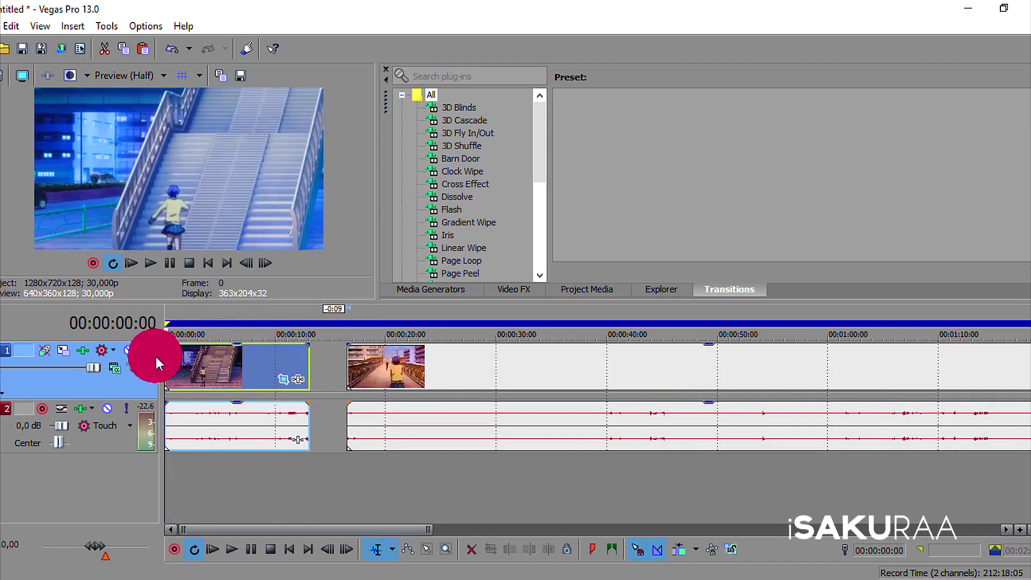
Apply the Gaussian Blur effect with the Medium Blur preset to the first clip
click(510, 289)
scroll(562, 118, down, 5)
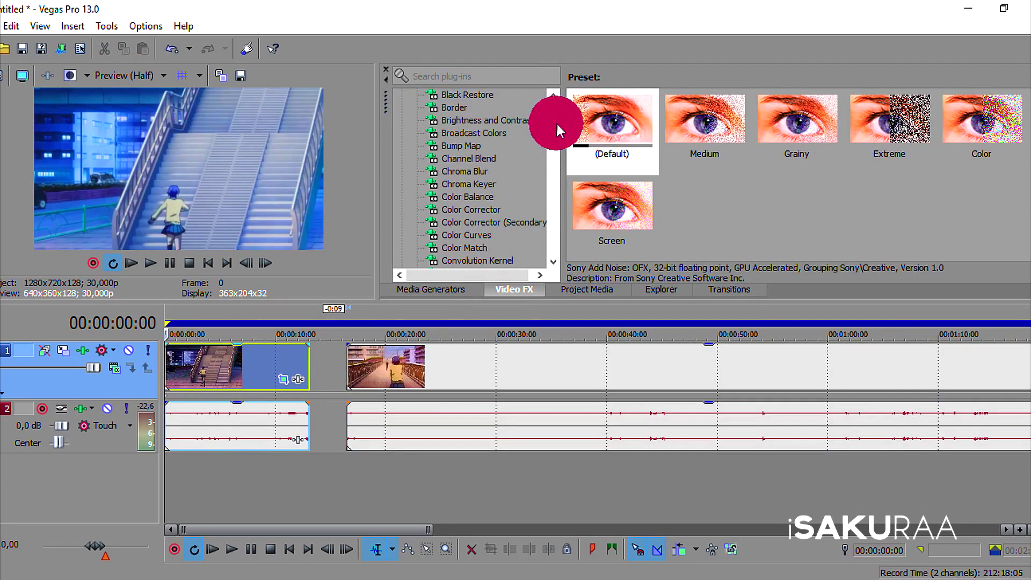
scroll(564, 135, down, 3)
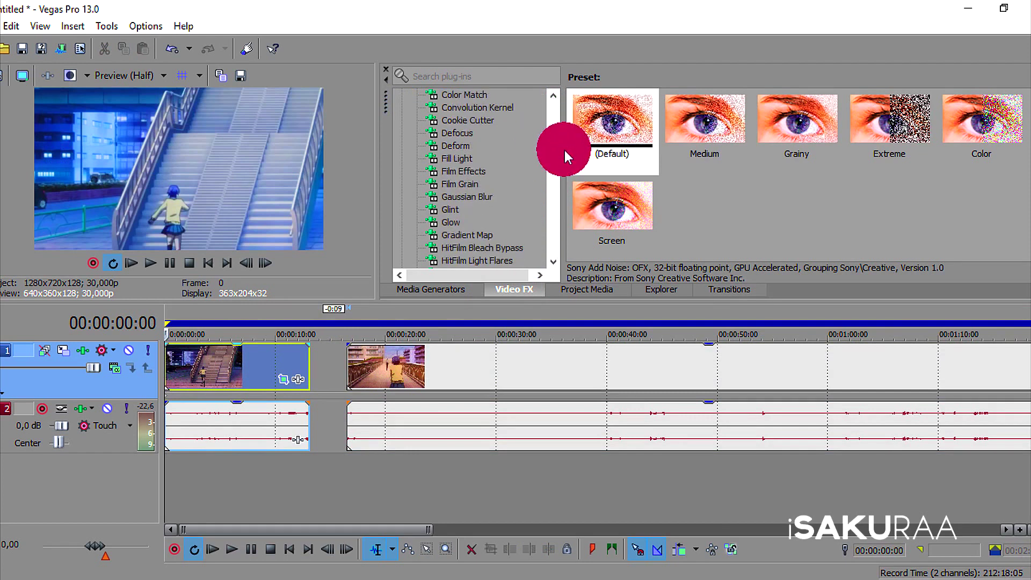
click(467, 197)
drag(708, 115, 264, 358)
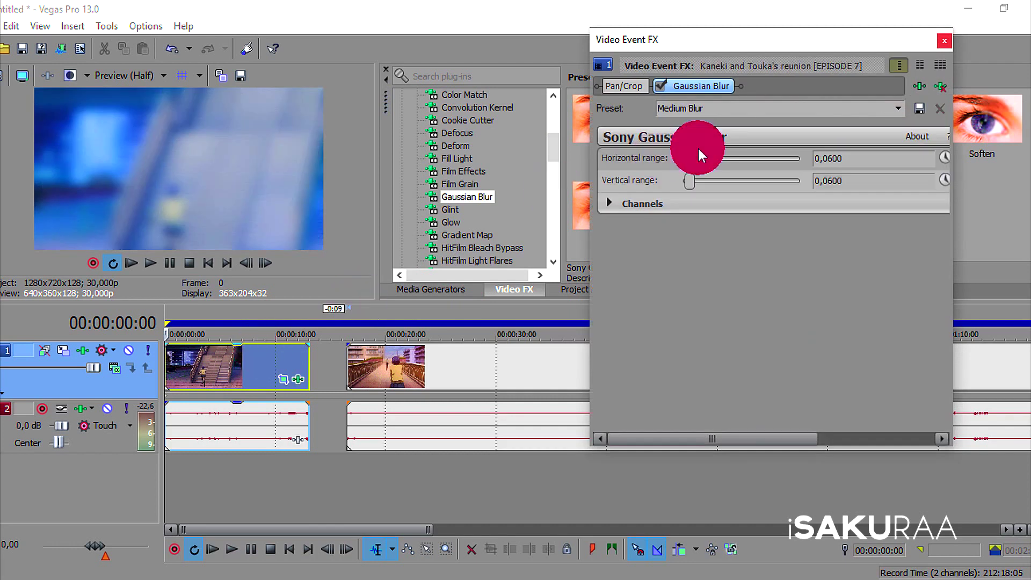
click(944, 41)
Insert a new video track above the clips and add a white Solid Color event to it
right_click(325, 358)
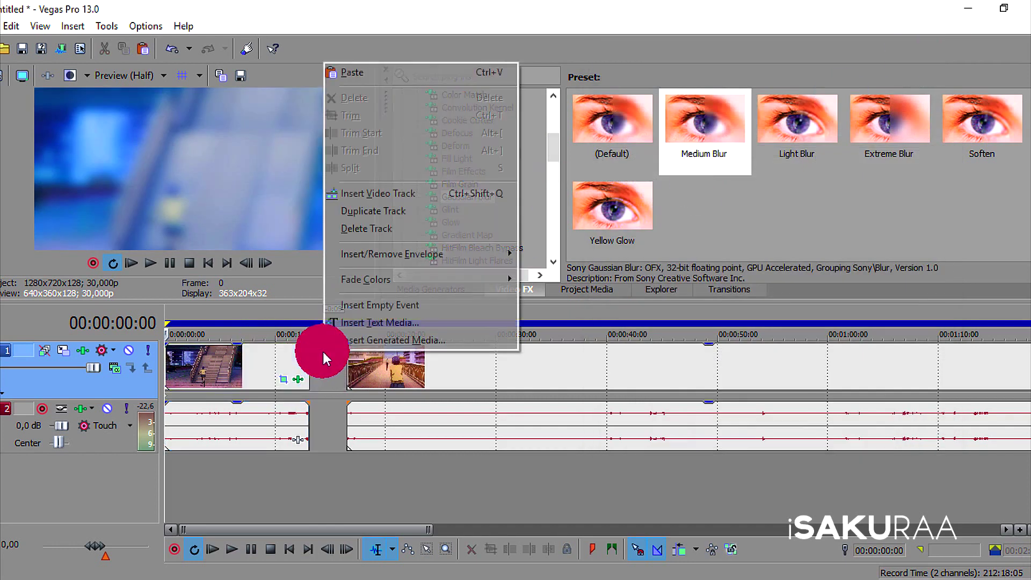
click(368, 194)
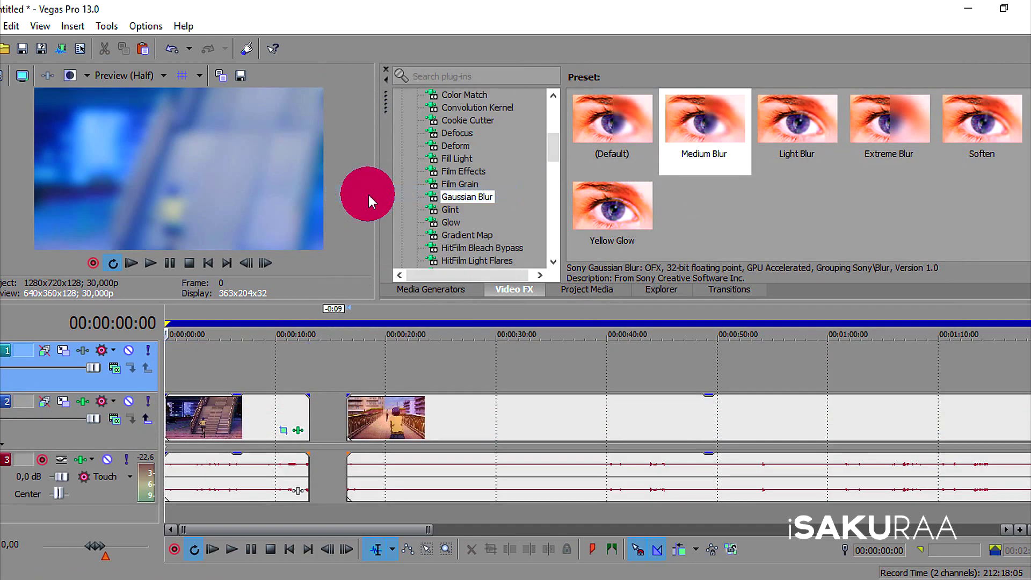
click(419, 293)
click(460, 184)
drag(587, 150, 175, 361)
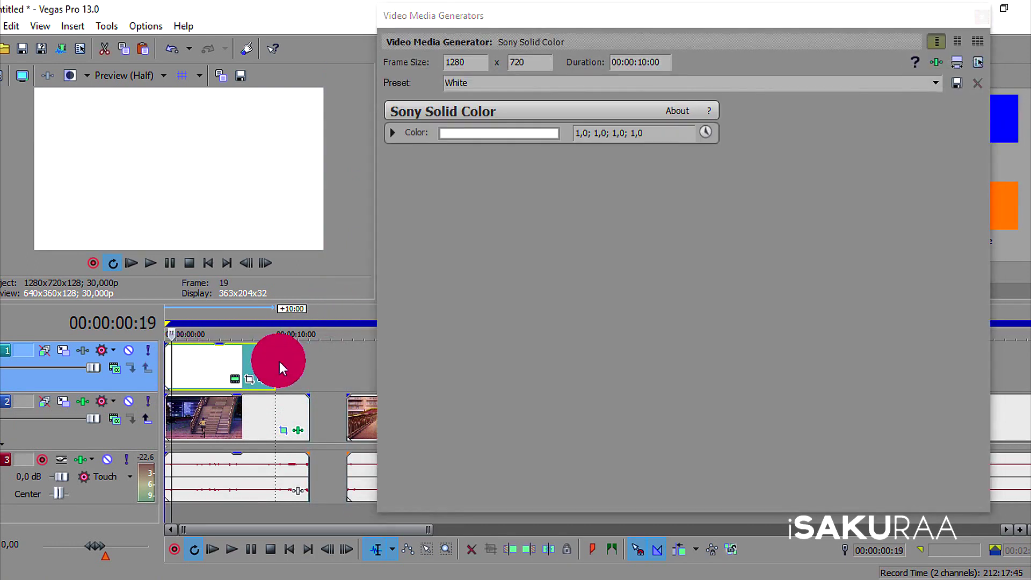
Reduce the white event's opacity, align its end with the blurred clip and give it a long fade-in
mouse_move(255, 368)
mouse_down()
mouse_move(281, 369)
mouse_move(210, 365)
mouse_move(194, 347)
mouse_move(244, 361)
mouse_move(249, 383)
mouse_move(250, 372)
mouse_up()
click(982, 18)
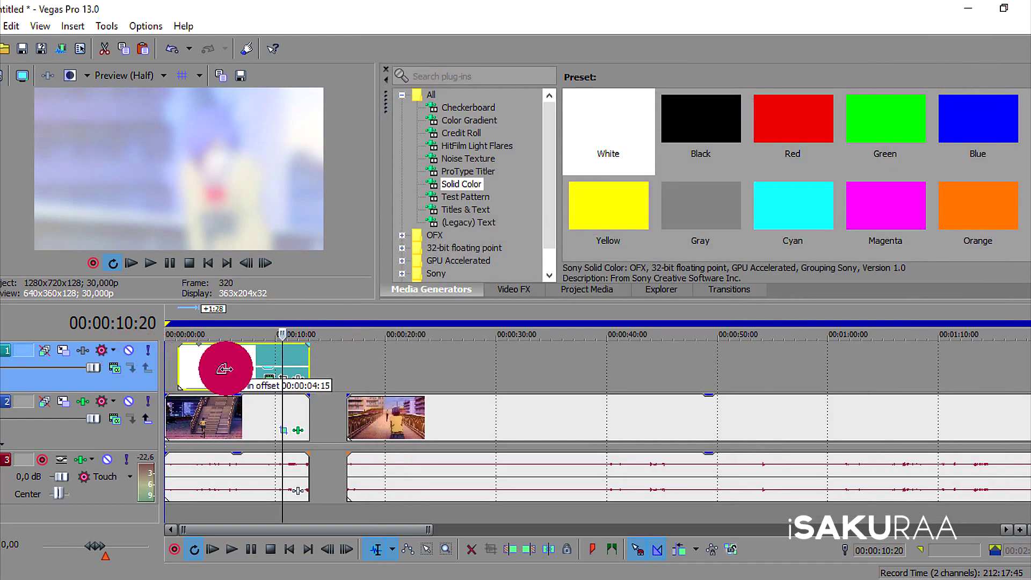
drag(186, 370, 180, 376)
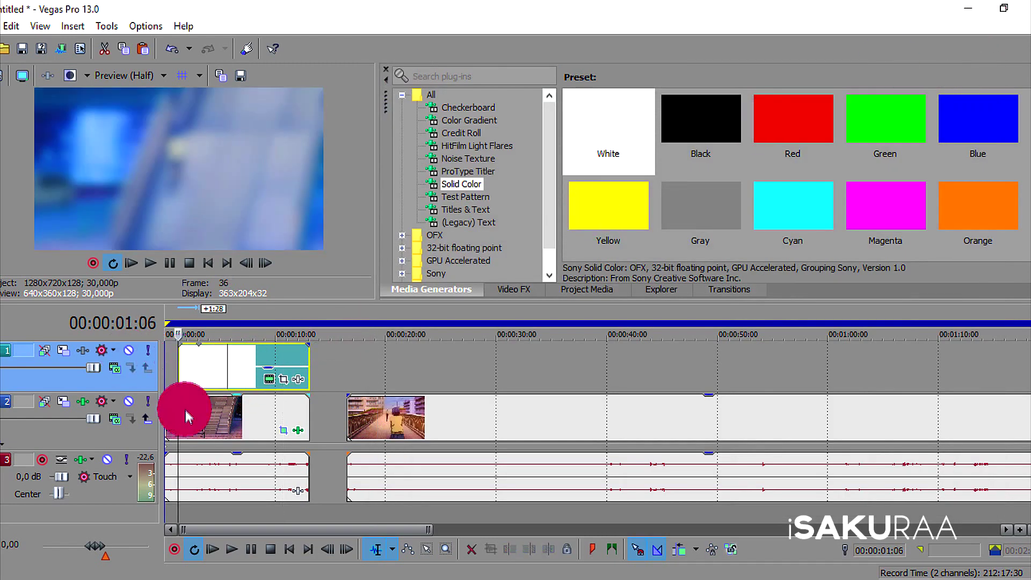
click(170, 263)
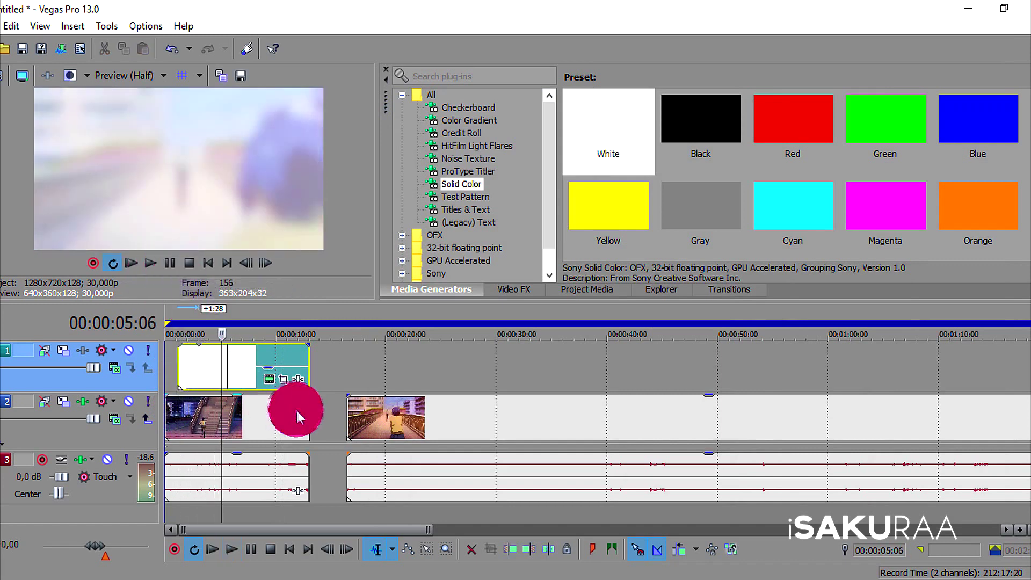
Delete the audio track and compress the blurred clip and white event to end at about 9 seconds
right_click(316, 454)
click(350, 333)
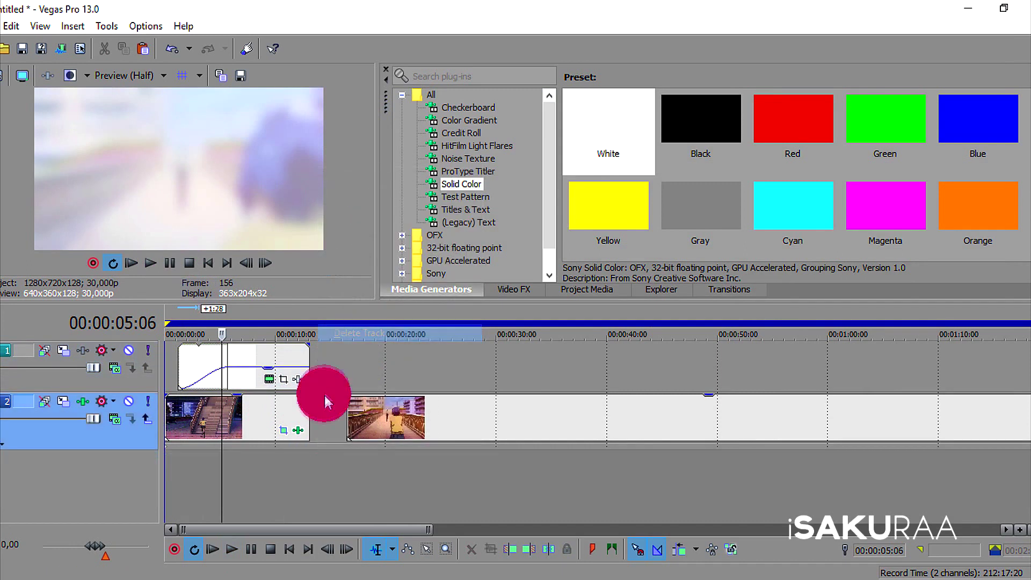
drag(310, 406, 191, 358)
click(134, 262)
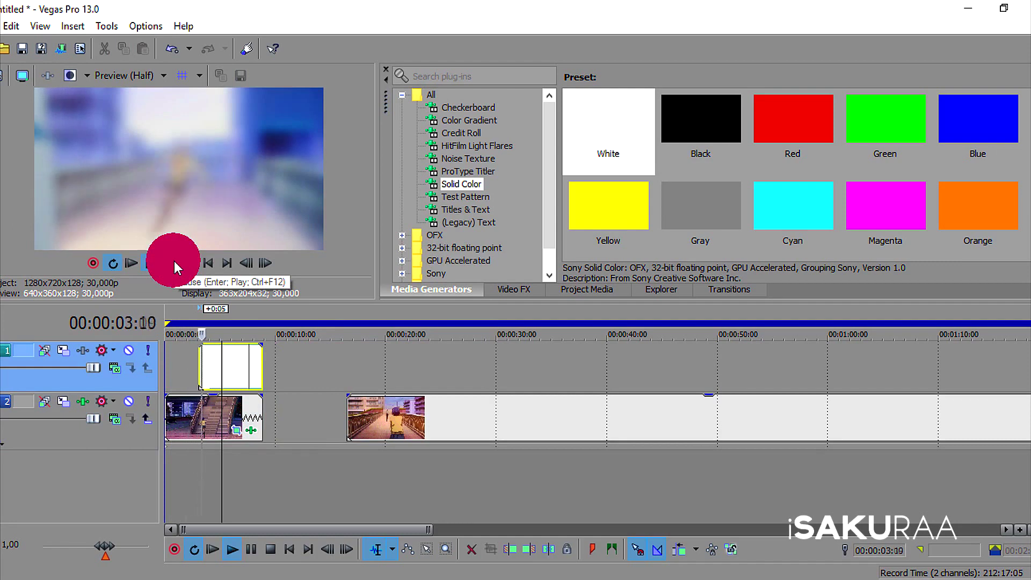
Give the white event a smooth fade-in and fade-out over the blurred clip and preview the result
scroll(295, 345, up, 2)
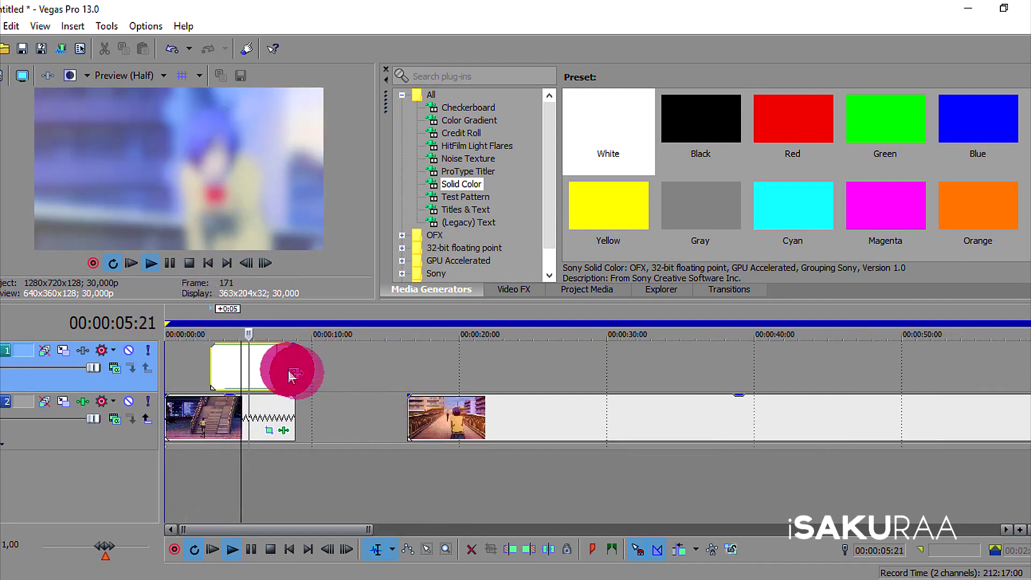
drag(254, 382, 245, 356)
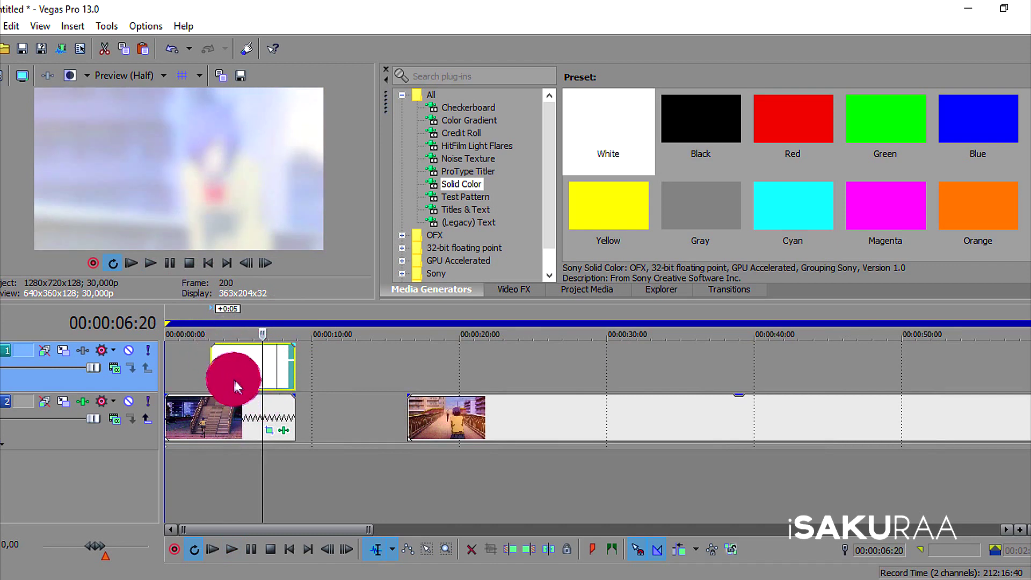
click(260, 419)
drag(274, 369, 229, 356)
click(212, 356)
key(space)
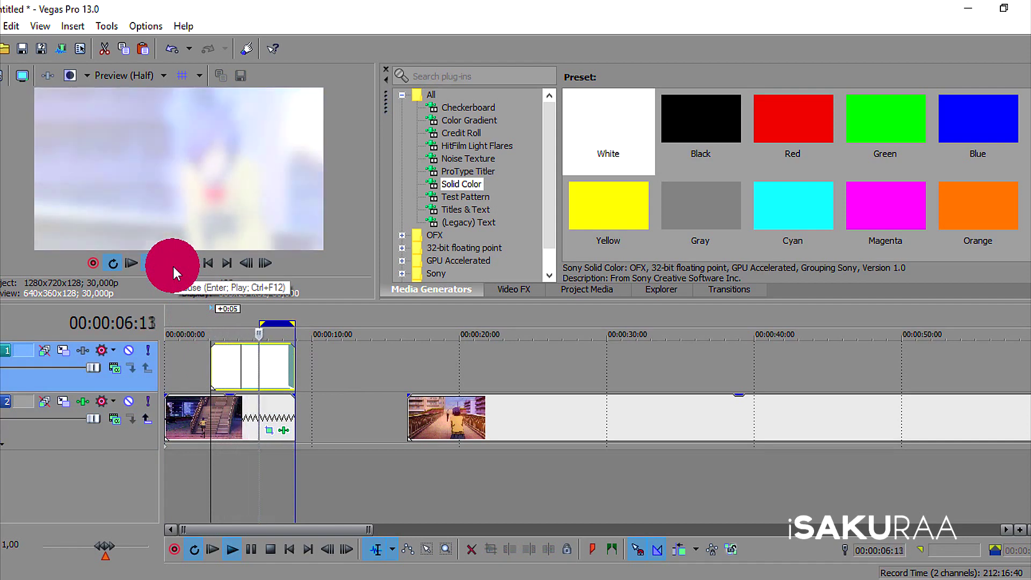
click(172, 265)
Move the second clip so it starts directly at the end of the blurred clip, and preview the cut
drag(473, 419, 377, 418)
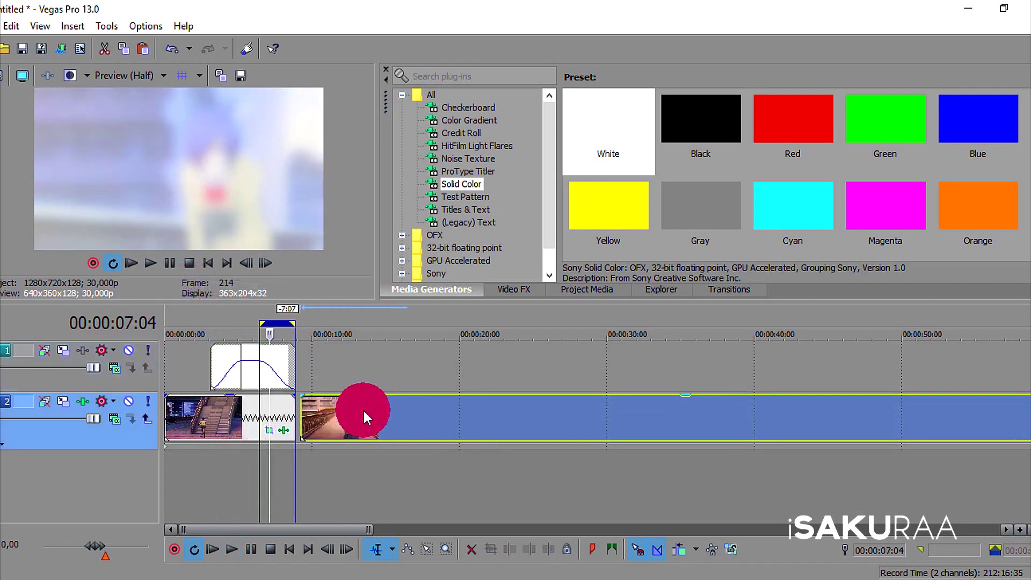
drag(319, 397, 285, 410)
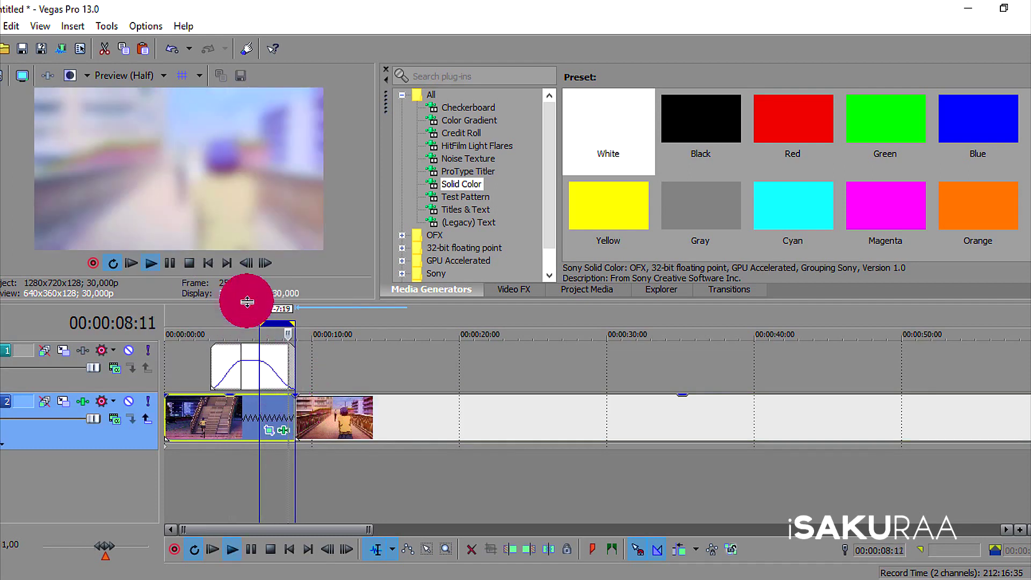
click(170, 263)
Set the loop region from the start to 00:00:11:14 and trim the second clip's opening, keeping it against the blurred clip
drag(262, 323, 333, 323)
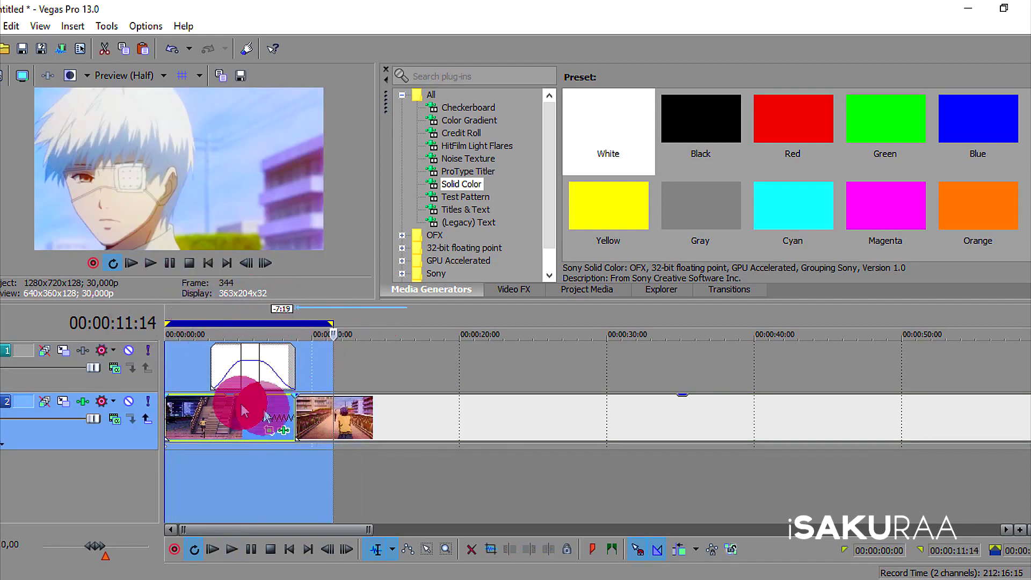
click(293, 411)
click(266, 352)
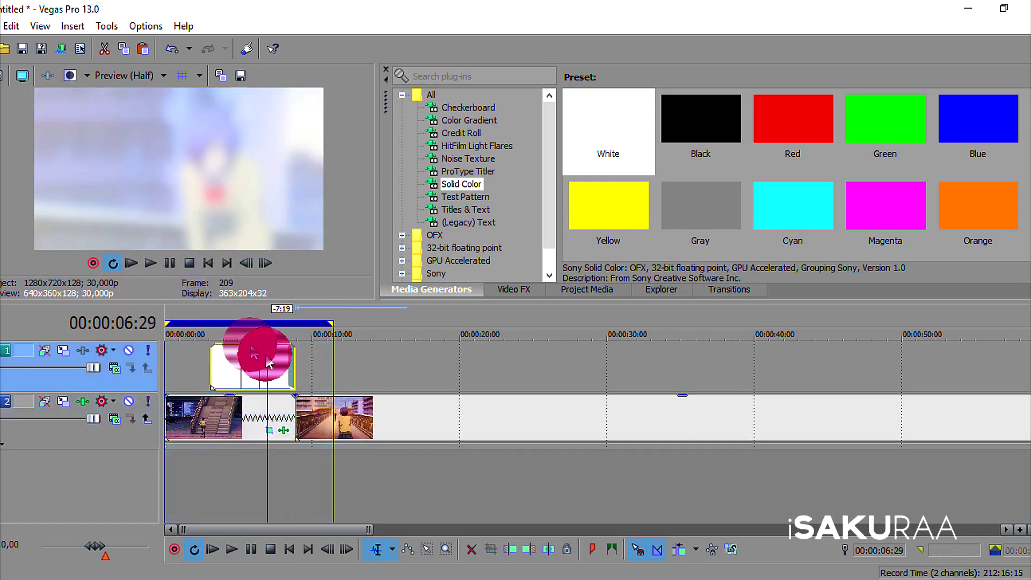
click(156, 264)
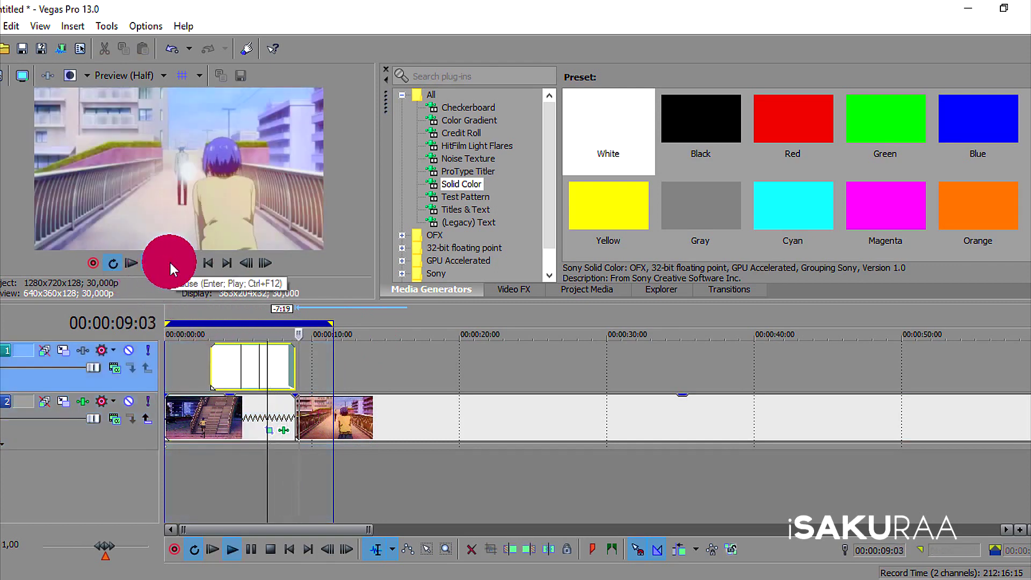
click(171, 266)
drag(295, 410, 331, 412)
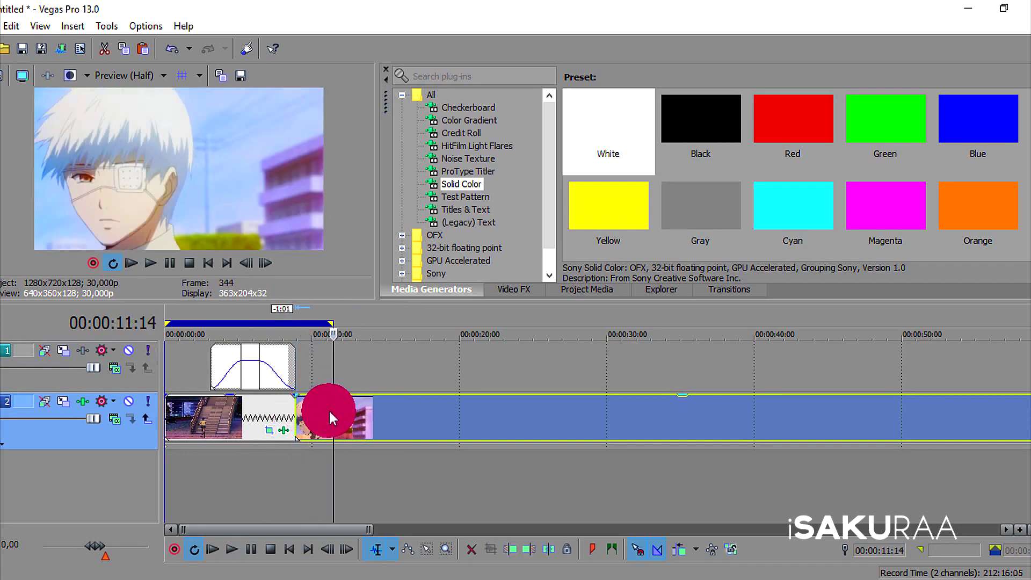
Add a (Legacy) Text event with the Default Text preset on a new top video track, shortened to start at 00:00:03:28 with fades at both ends
click(258, 355)
right_click(318, 359)
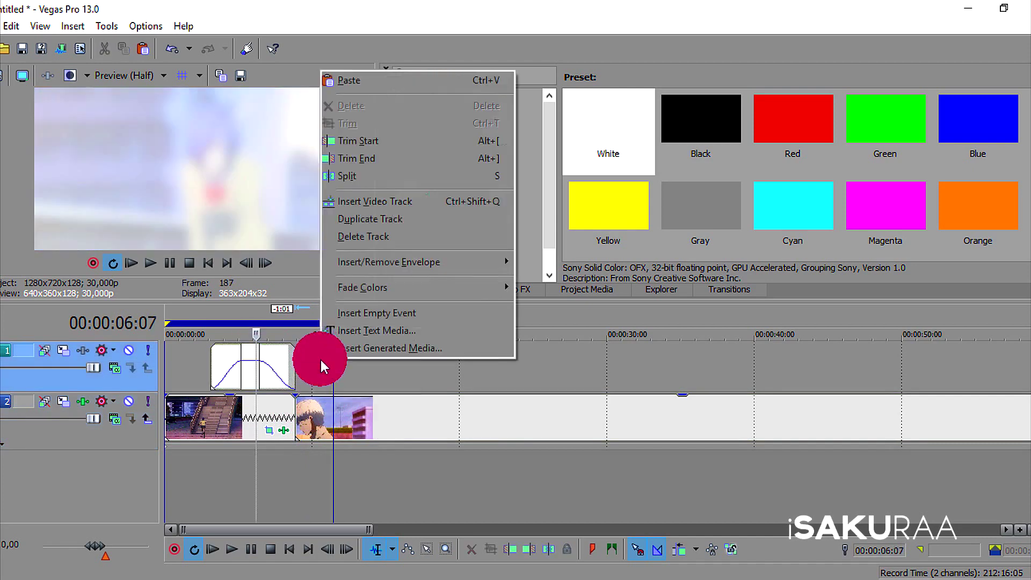
click(367, 208)
click(466, 222)
drag(609, 113, 161, 369)
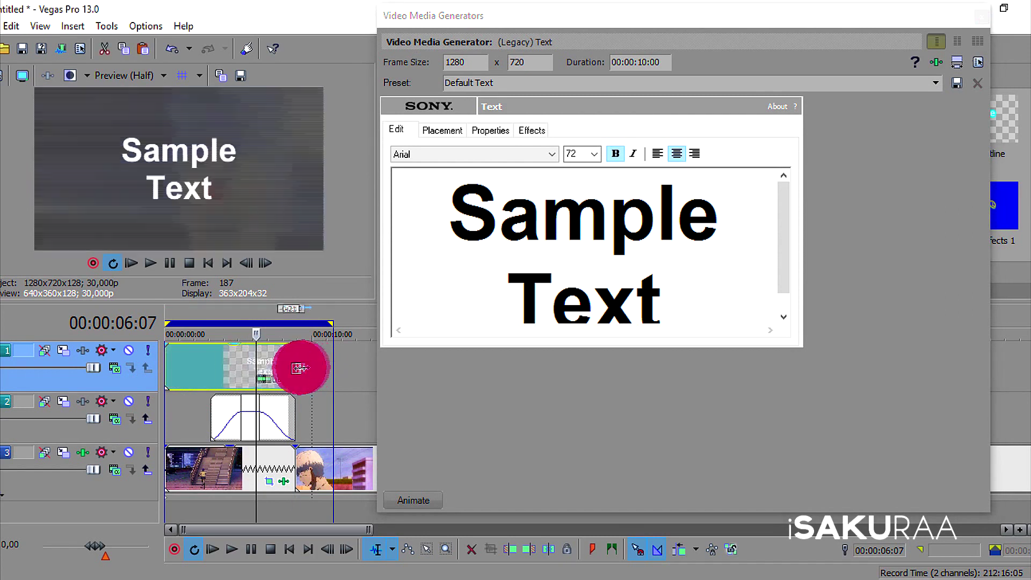
drag(231, 377, 268, 346)
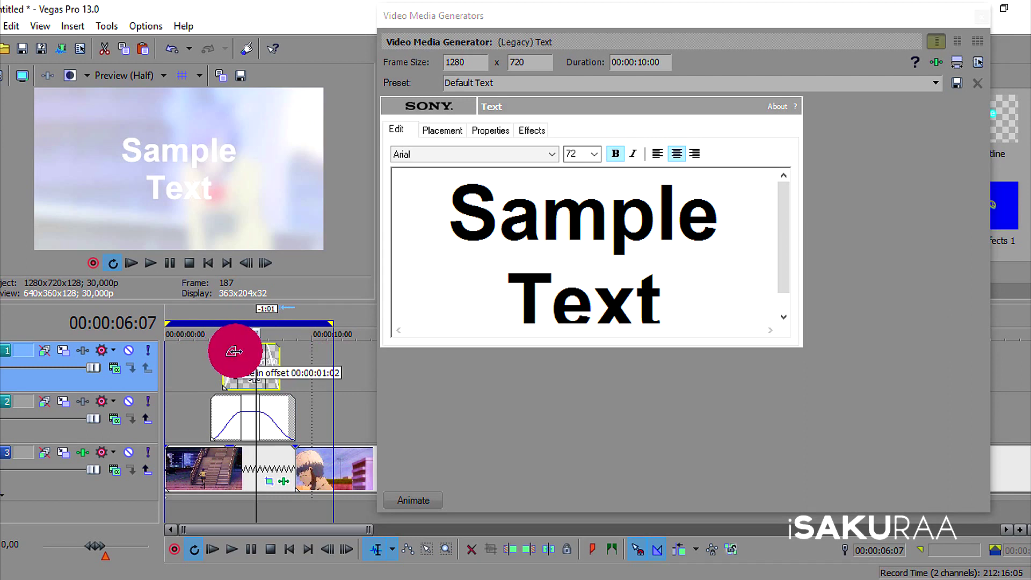
click(227, 352)
Replace the sample text with "Touka &' Kaneki"
click(592, 271)
key(ctrl+a)
key(Delete)
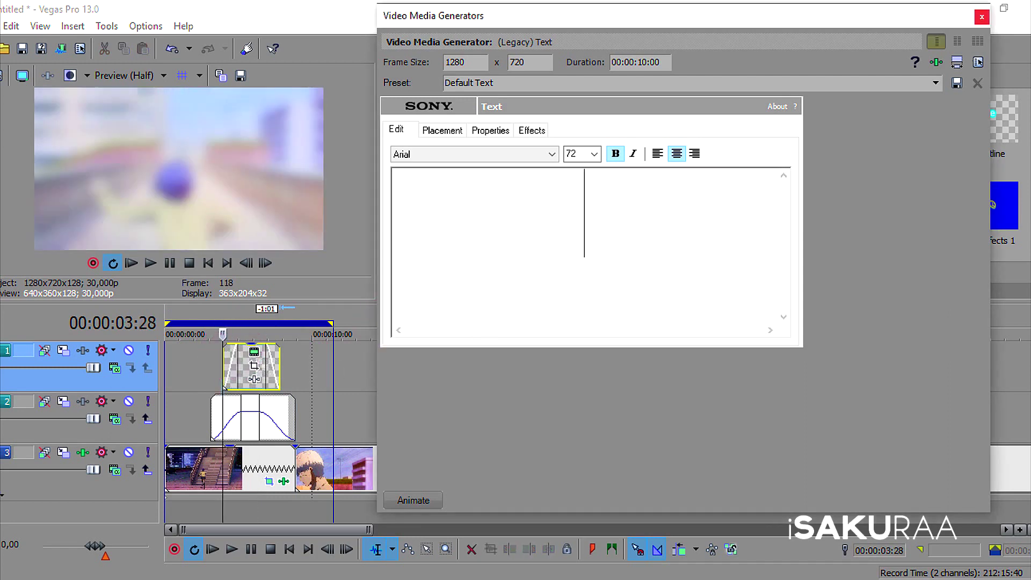
text(Touka)
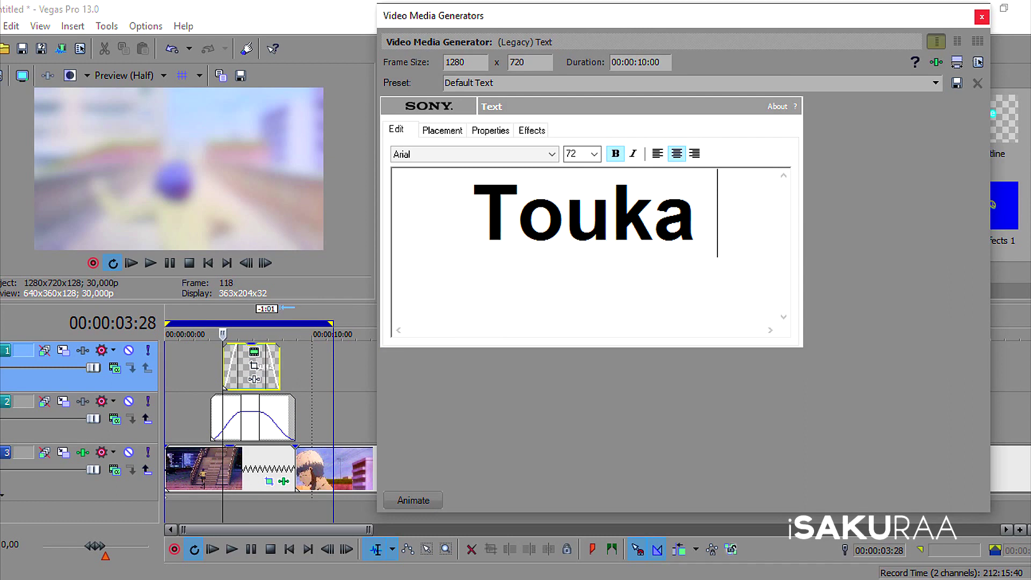
click(244, 351)
click(713, 238)
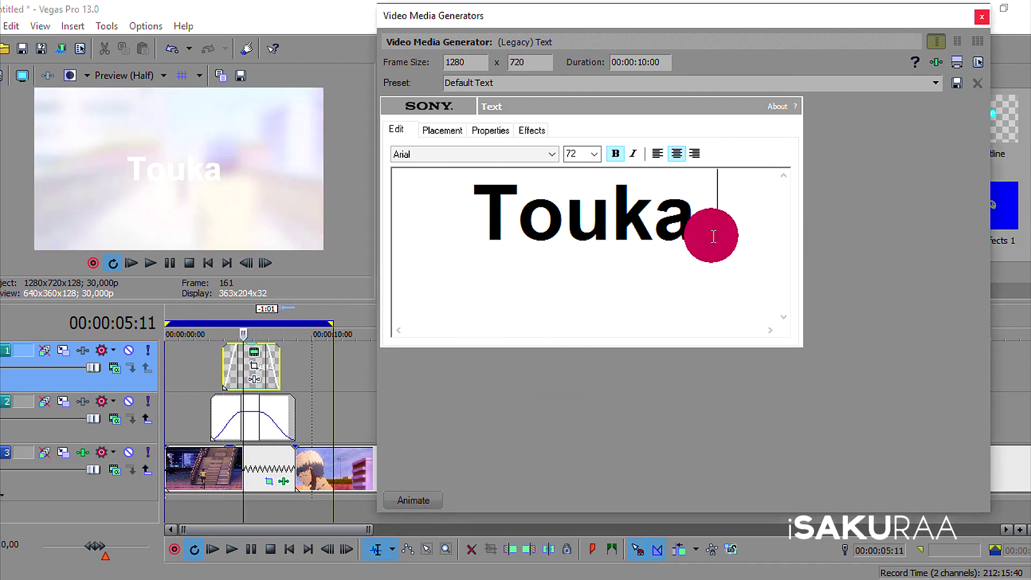
text(&')
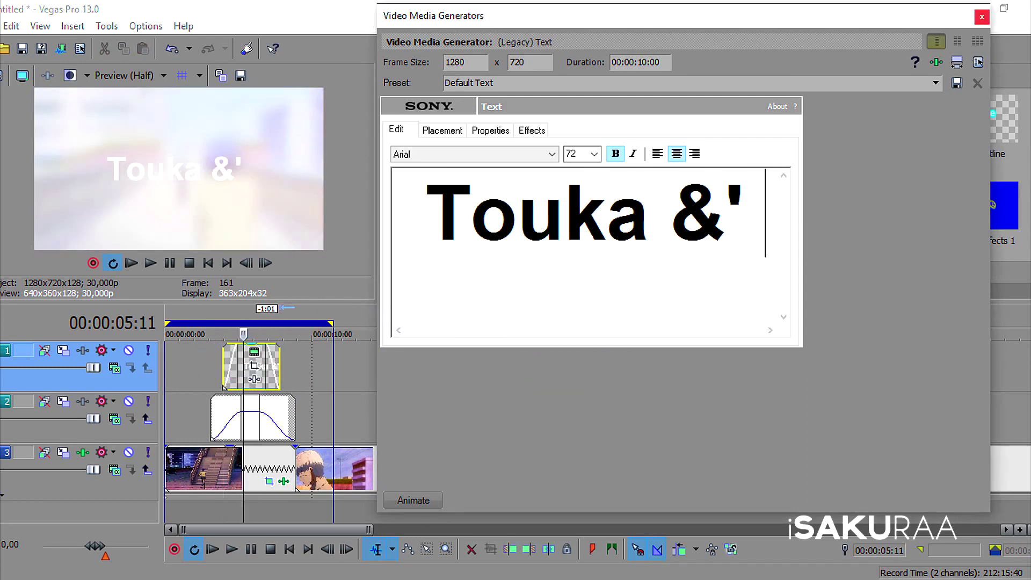
text( Kaneki)
Give the title text a new color and set its tracking to 0,870
key(ctrl+a)
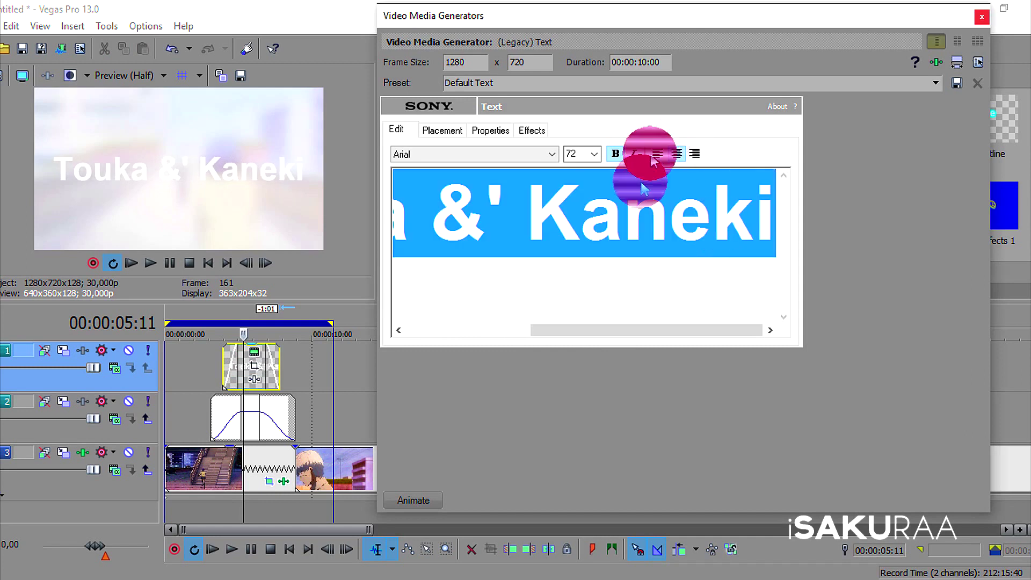
click(490, 130)
drag(515, 196, 602, 269)
drag(491, 293, 485, 293)
Change the whole title's font to a condensed all-caps typeface
click(403, 131)
click(511, 208)
key(ctrl+a)
click(489, 154)
click(473, 154)
click(472, 153)
scroll(470, 314, down, 2)
click(470, 305)
Enable a black shadow on the title and set its text color to RGB 255, 120, 99
click(547, 132)
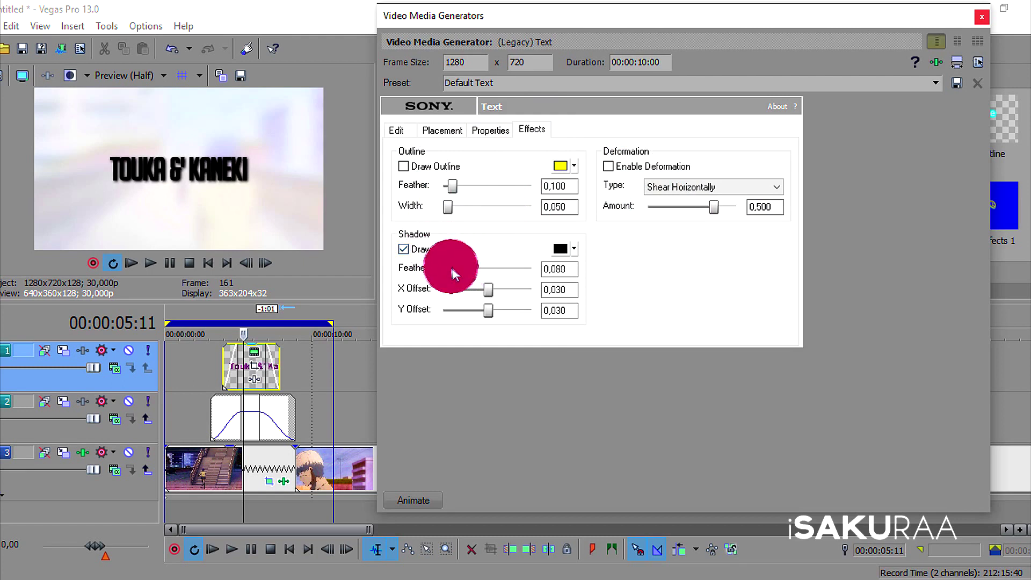
click(491, 130)
drag(505, 206, 444, 212)
click(502, 180)
click(492, 194)
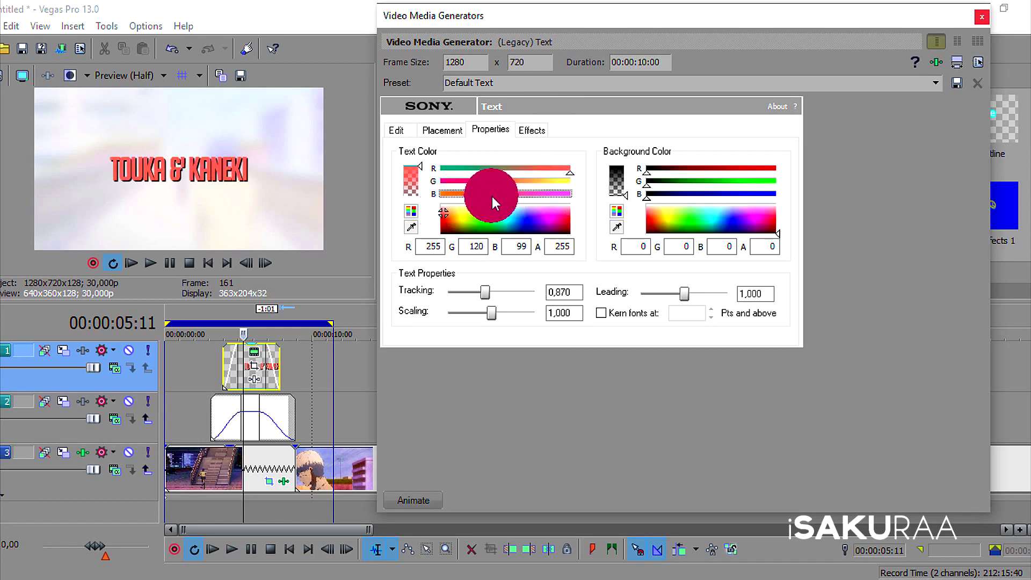
click(981, 17)
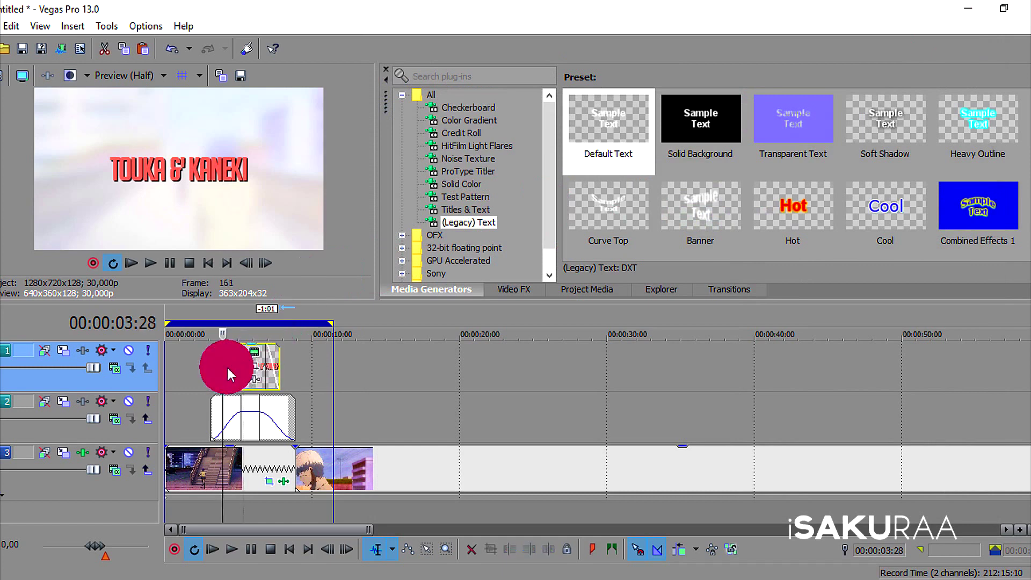
Apply the default Dissolve transition to the title clip's fade-in
drag(226, 366, 224, 365)
click(725, 289)
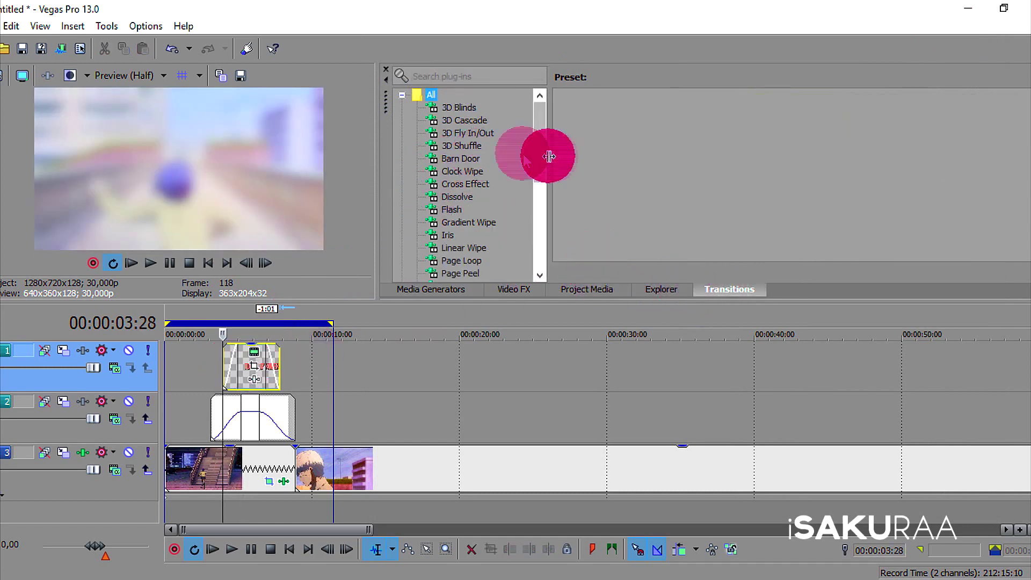
click(472, 171)
drag(534, 157, 534, 179)
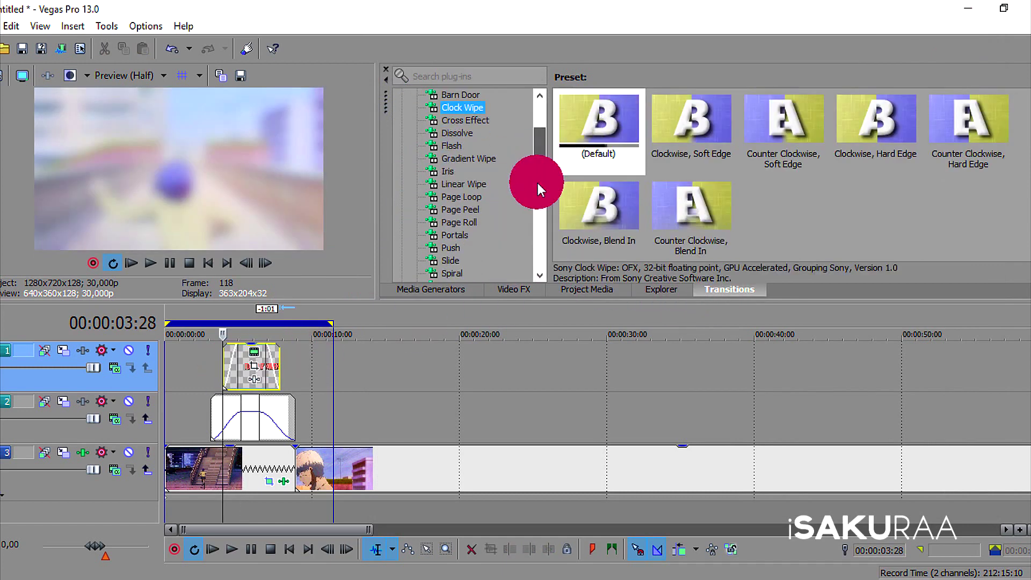
click(465, 135)
drag(587, 127, 237, 357)
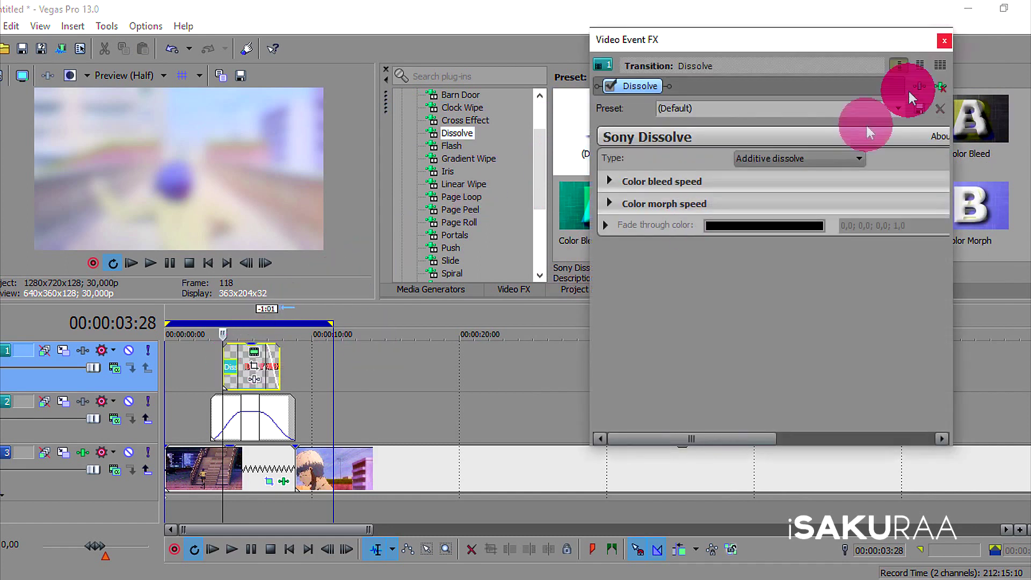
click(945, 40)
Preview the opening, shorten the first clip at its start, and shift the white overlay earlier along with it
click(131, 263)
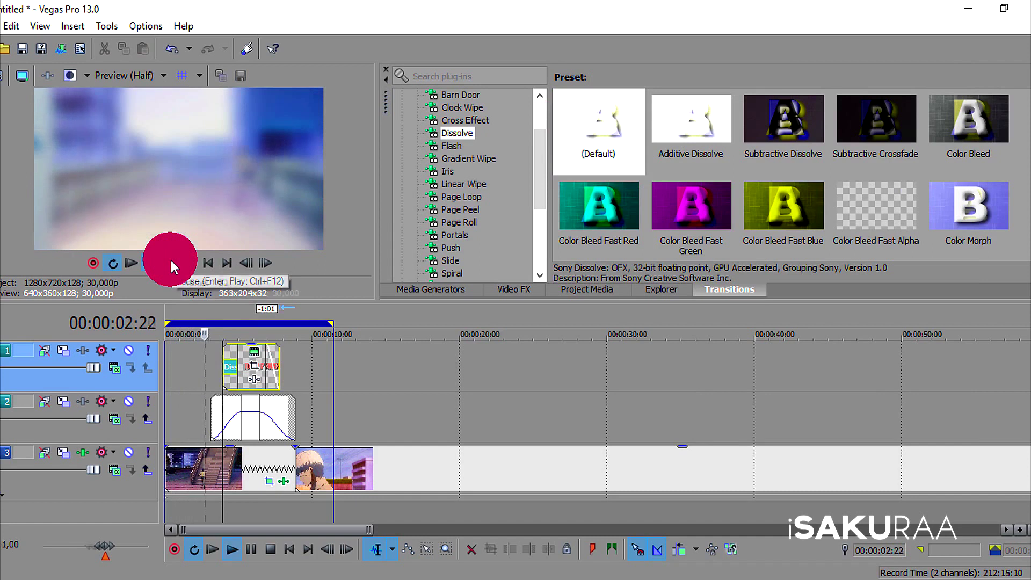
click(171, 260)
drag(168, 458, 218, 403)
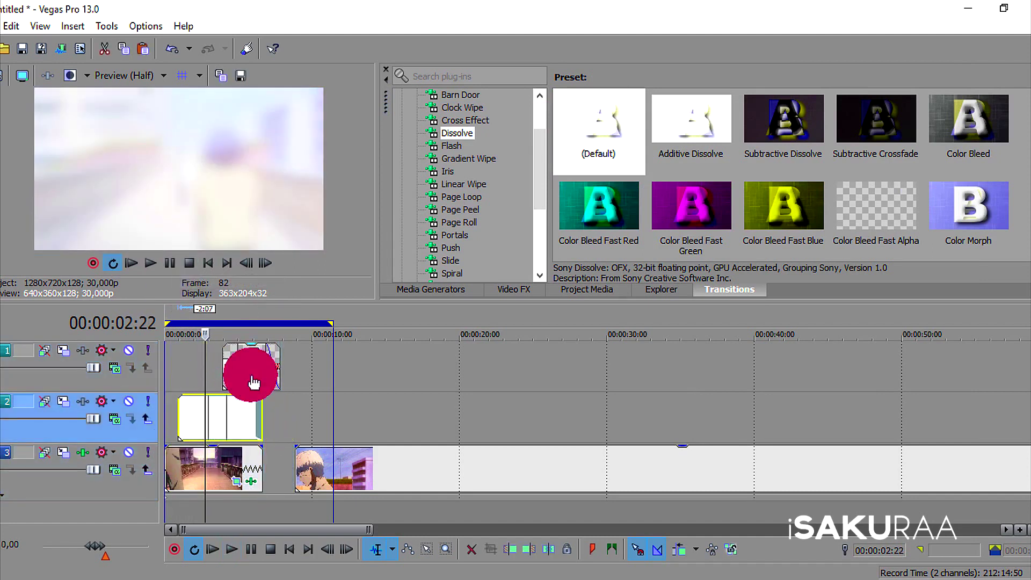
Move the title to start at 00:00:02:22 and place the following clip directly after the blurred clip, checking the result in playback
drag(243, 349, 227, 348)
drag(299, 457, 294, 463)
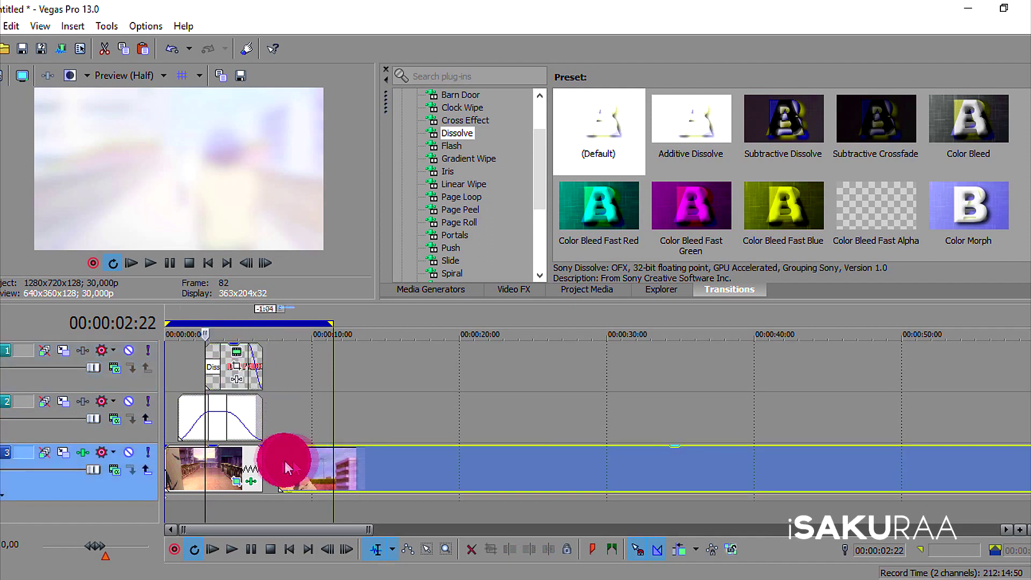
click(133, 267)
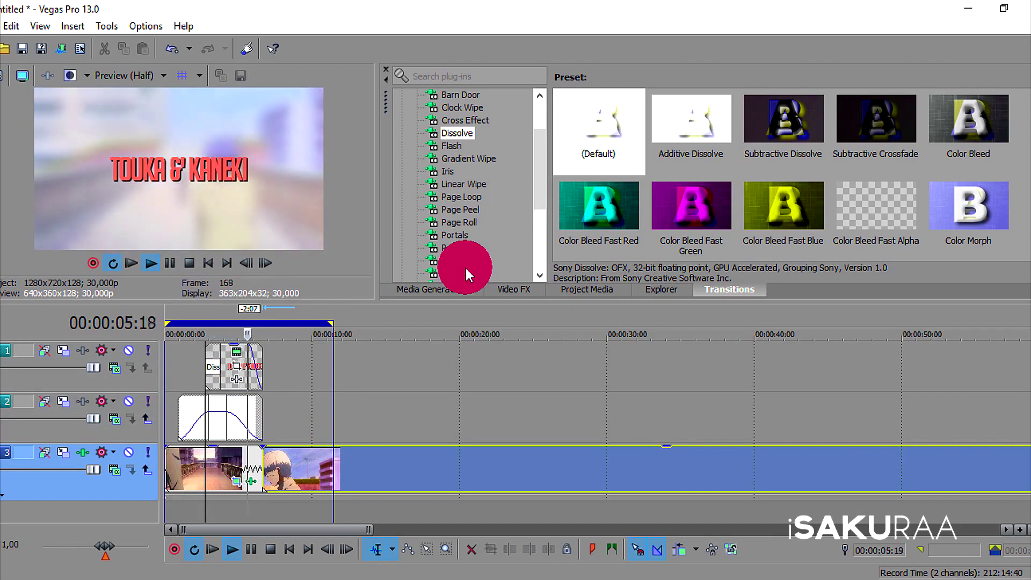
click(170, 263)
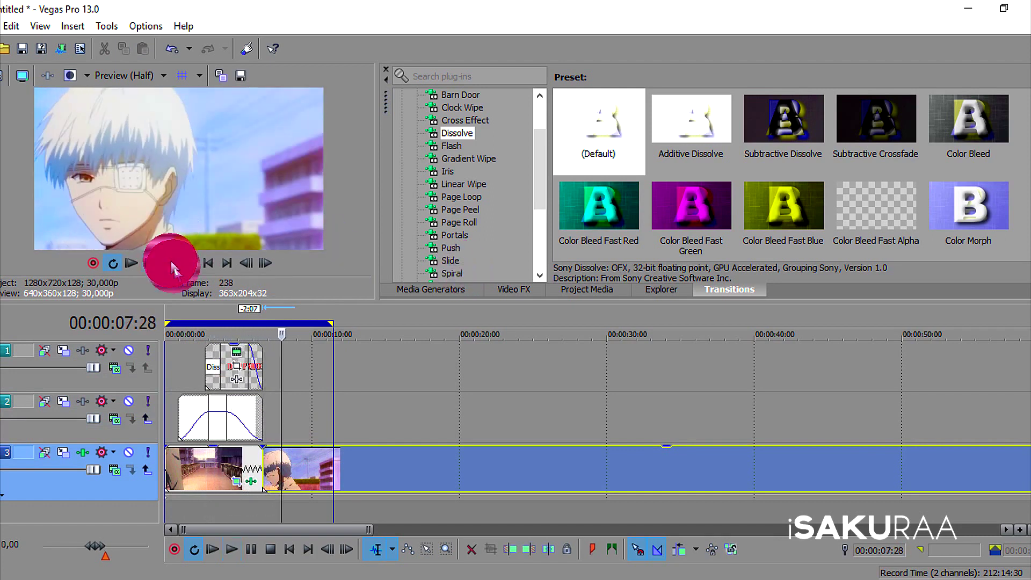
Give the second video clip a short fade-in and apply the default Flash transition to it
click(273, 459)
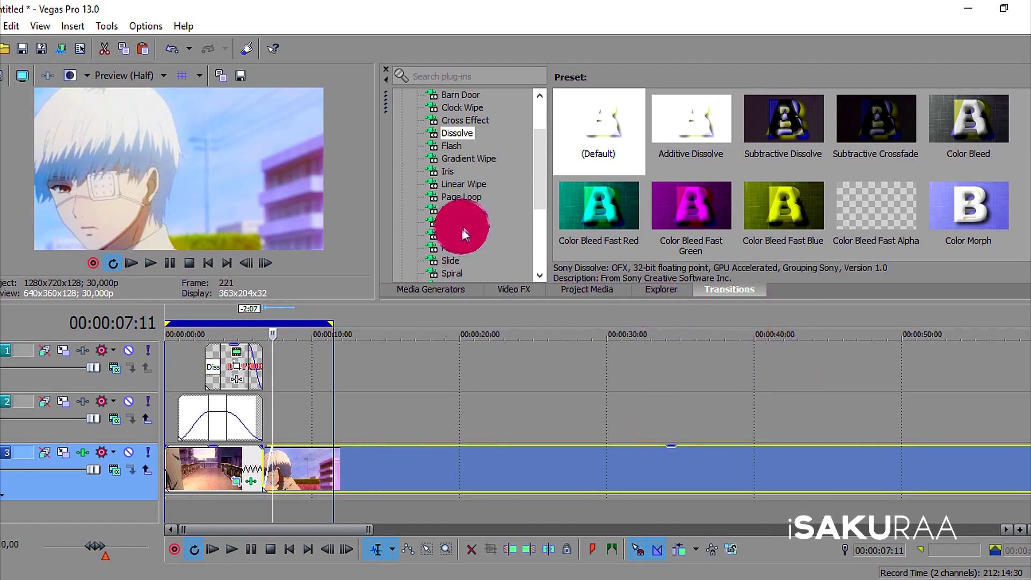
click(451, 149)
drag(556, 167, 272, 467)
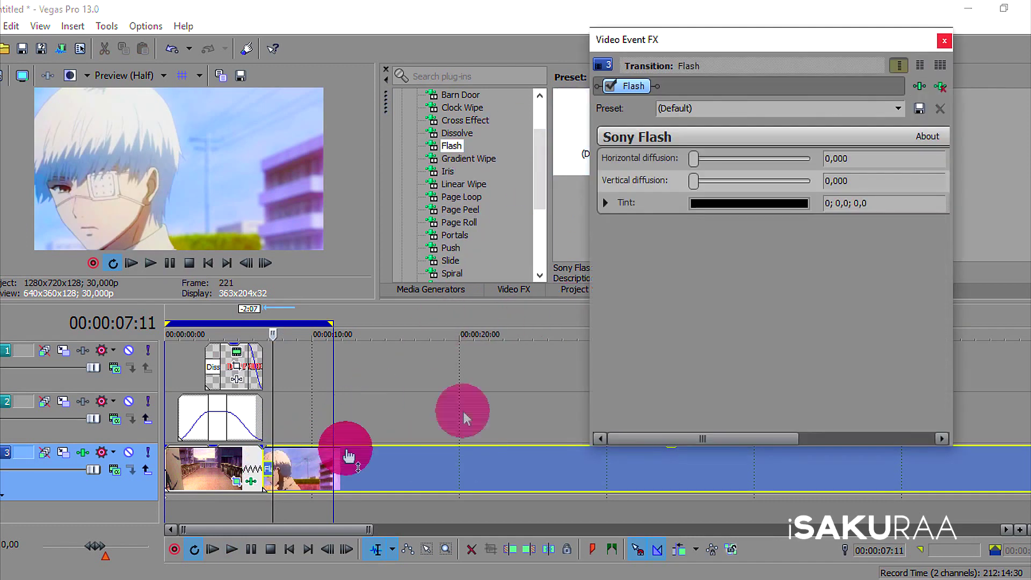
click(944, 41)
Play the intro from the start and shorten the loop region to end shortly after the Flash transition
click(131, 263)
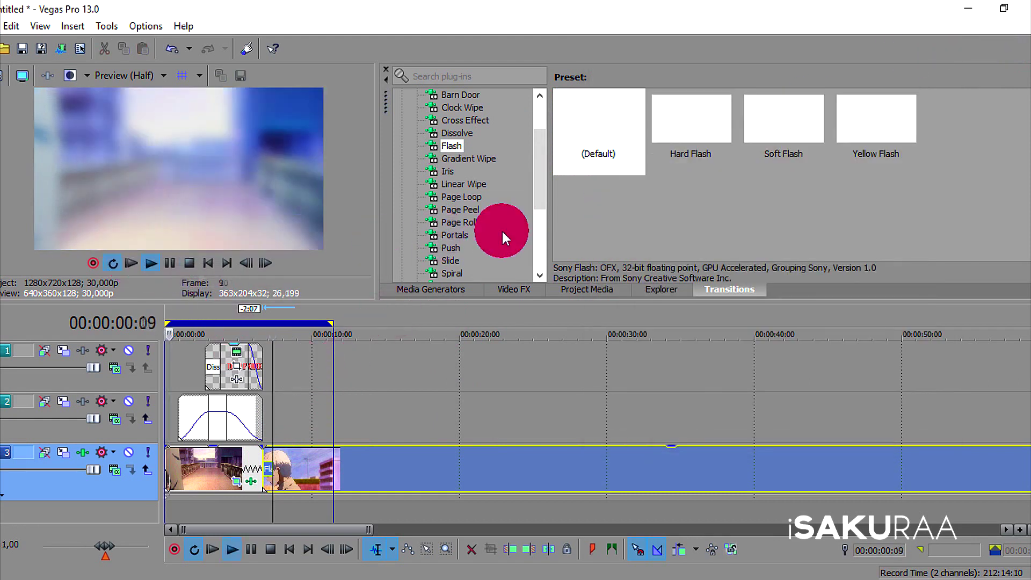
drag(331, 325, 293, 325)
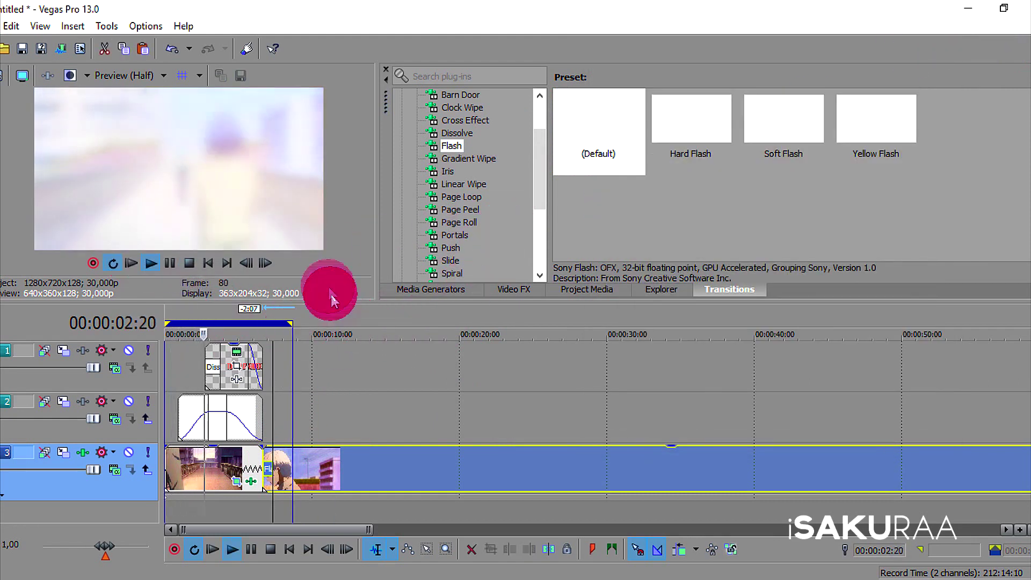